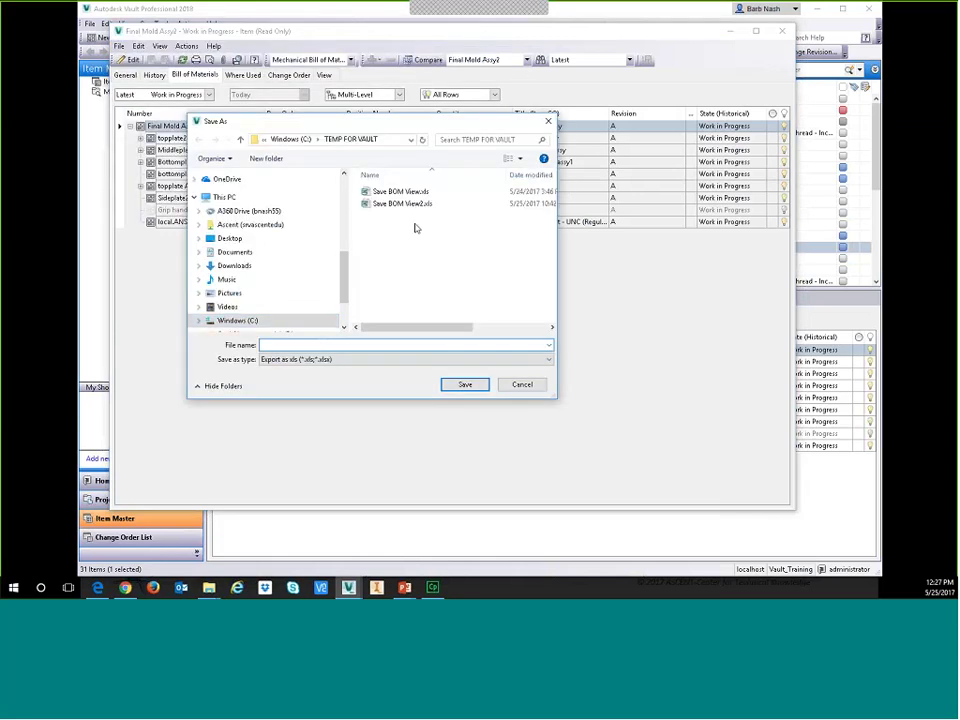
Save the BOM view as Save BOM View3.xls in the TEMP FOR VAULT folder and open it in Excel
click(400, 191)
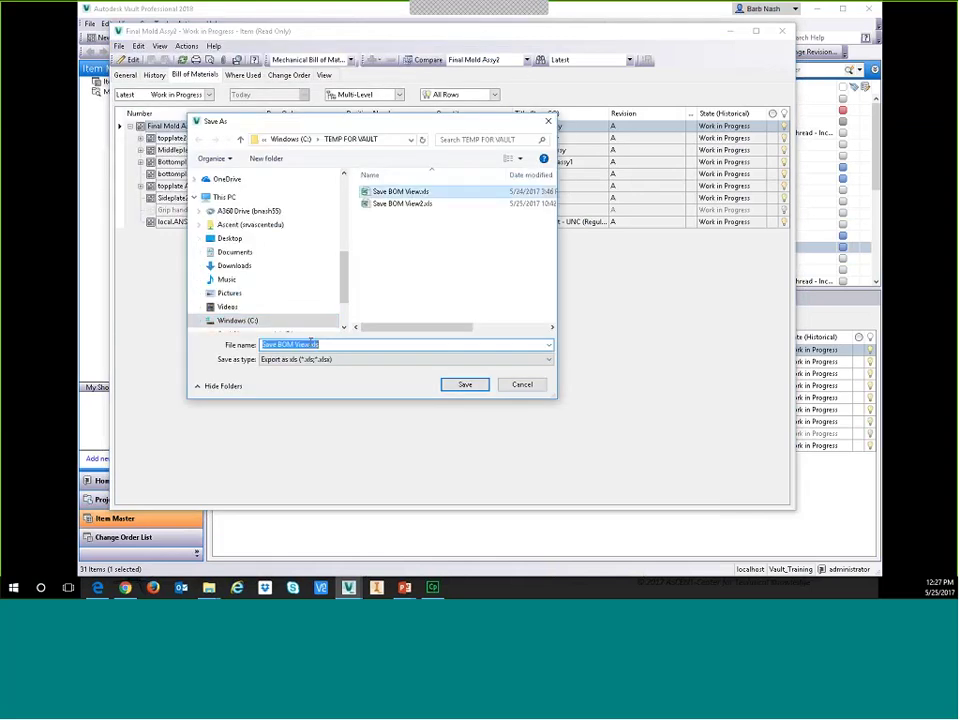
click(316, 344)
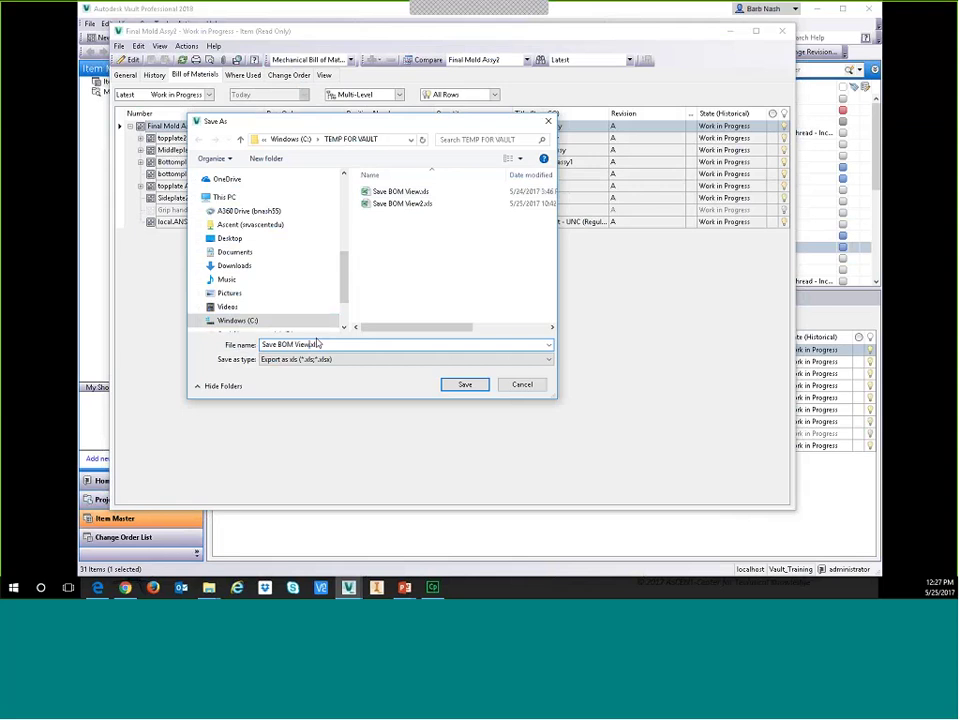
key(Return)
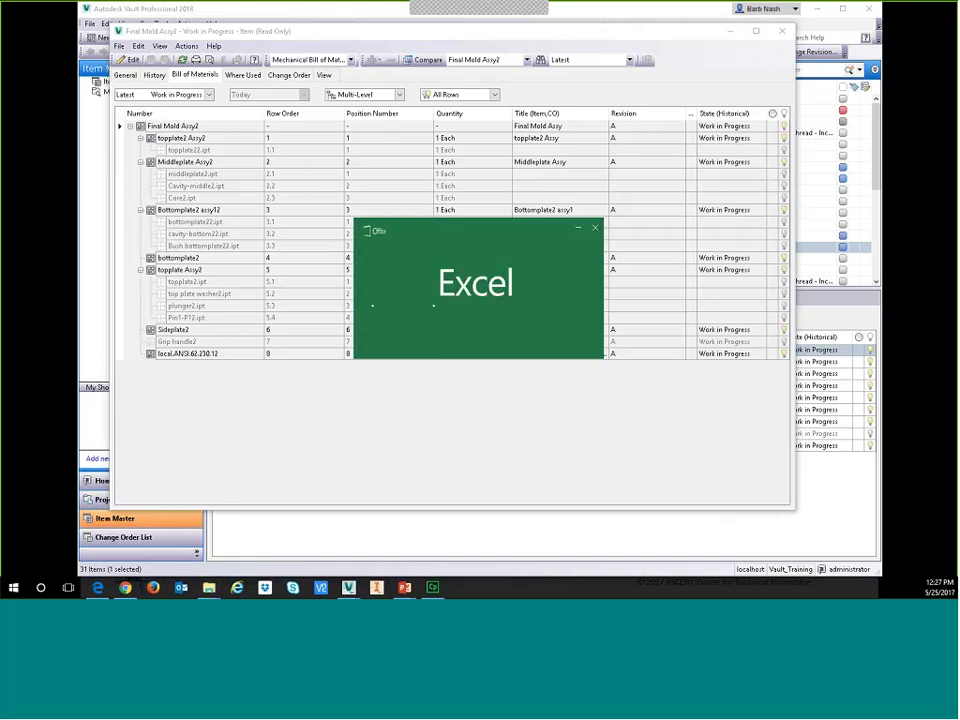
click(436, 326)
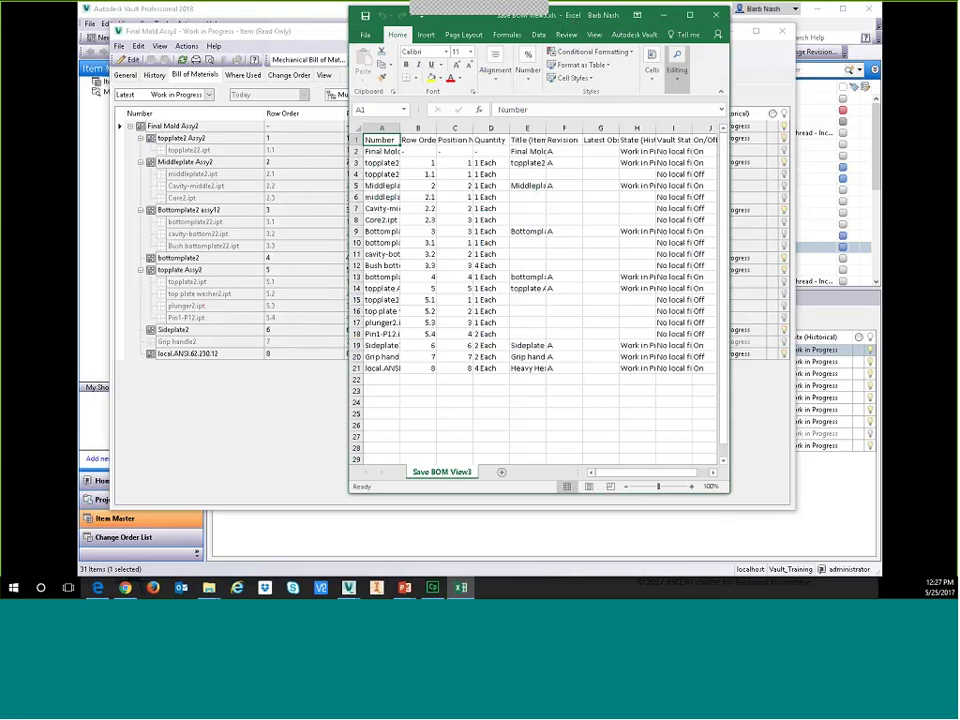
Widen the Excel window on both sides and fit the Number column to its contents
drag(500, 15, 460, 55)
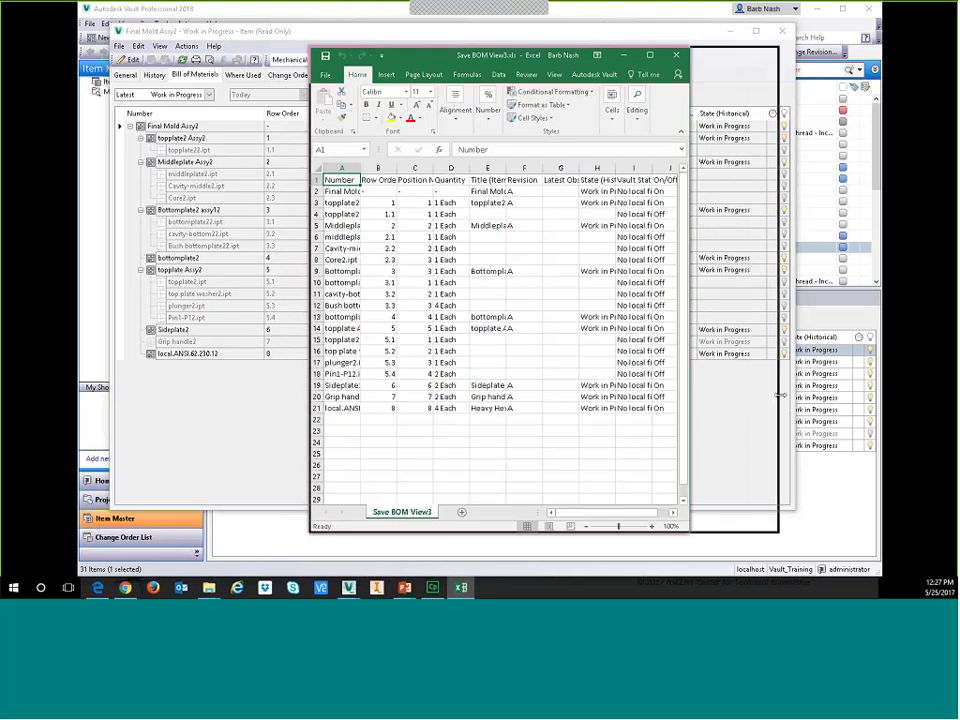
drag(690, 405, 778, 405)
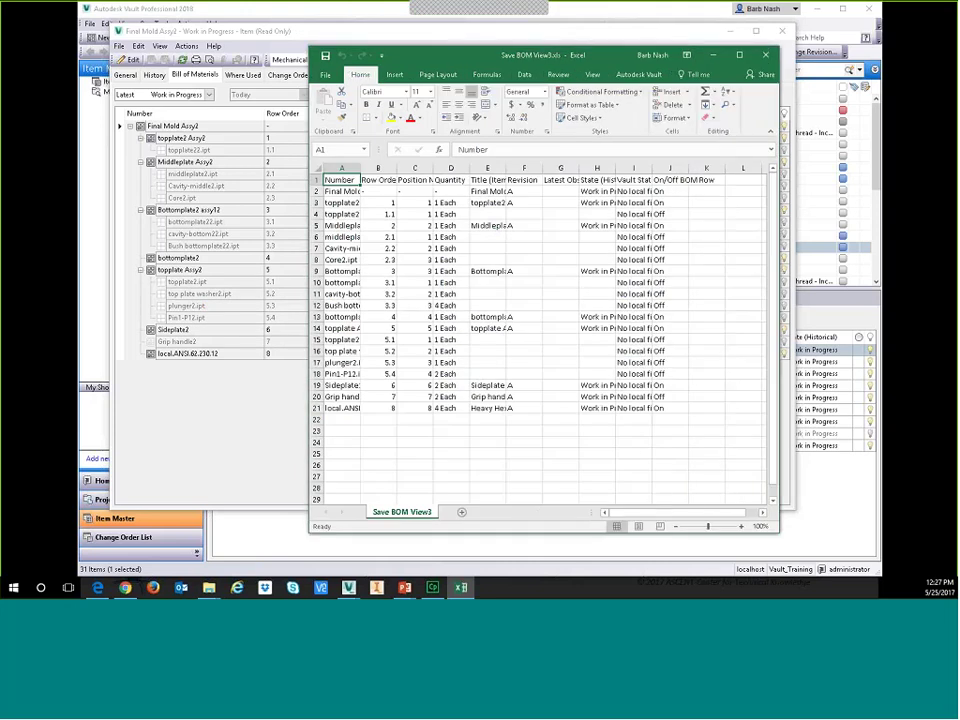
drag(309, 210, 228, 210)
drag(278, 172, 278, 172)
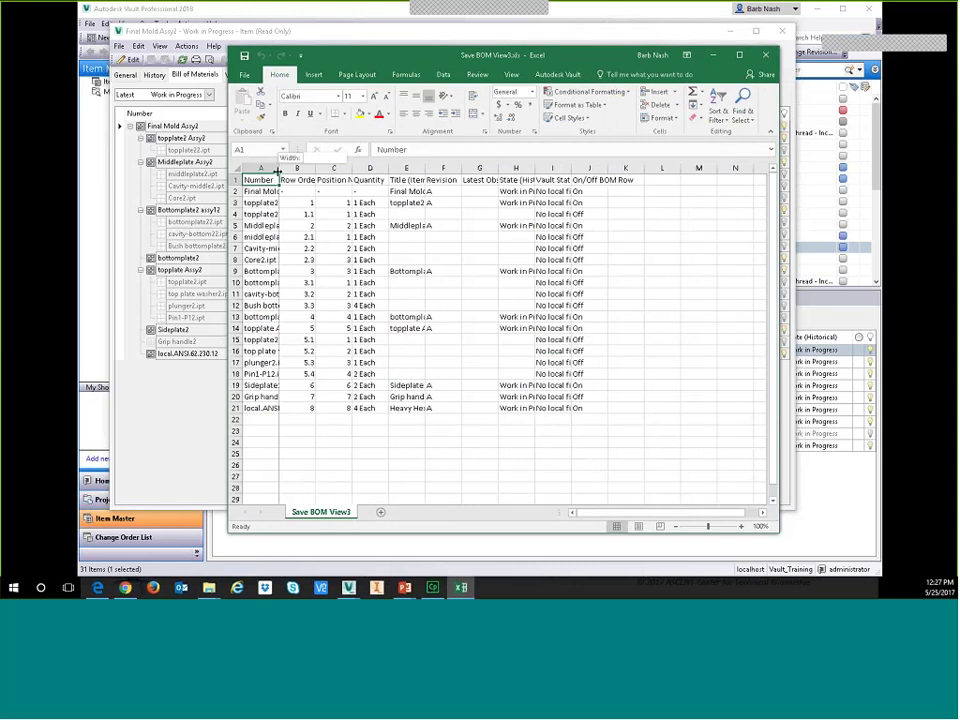
double_click(278, 172)
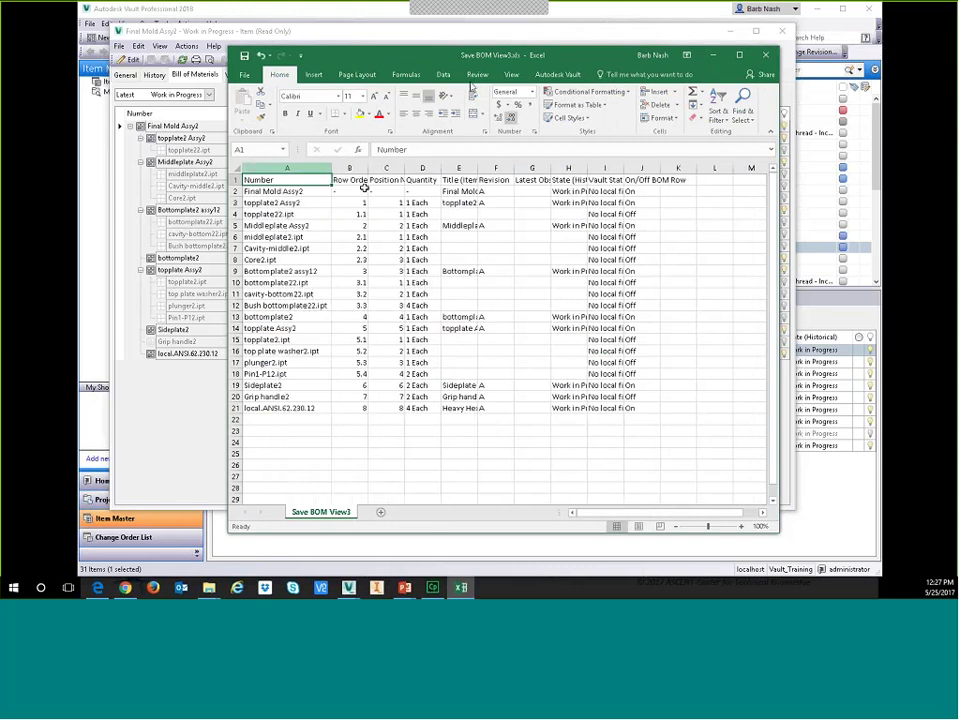
Move the Excel window aside, fit the Vault Status and On/Off BOM Row columns to their contents, and minimize the workbook
drag(400, 55, 510, 30)
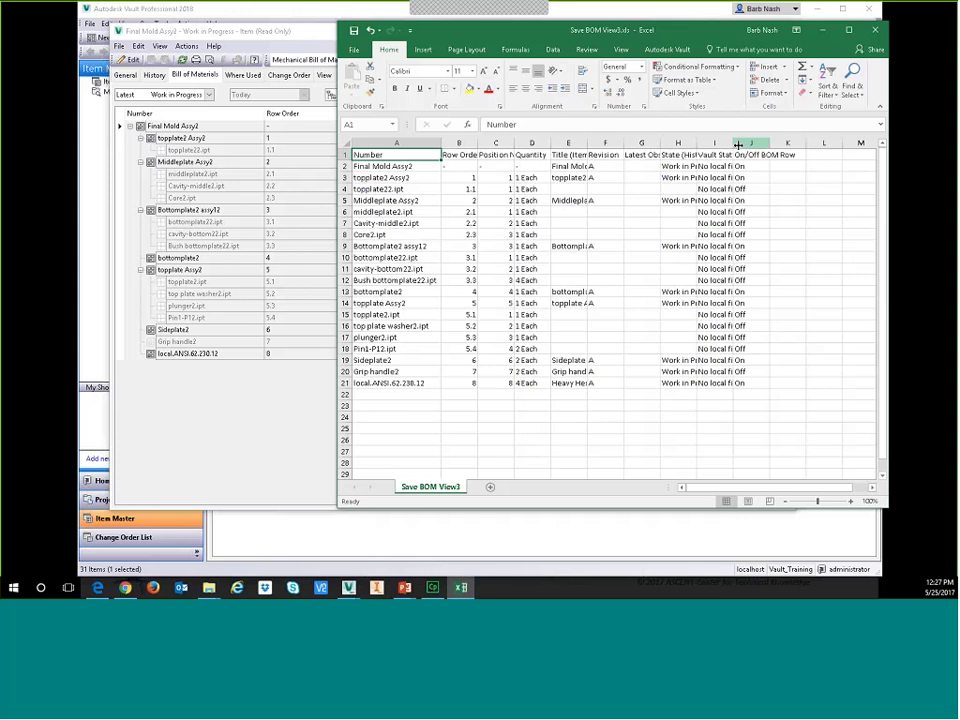
double_click(737, 146)
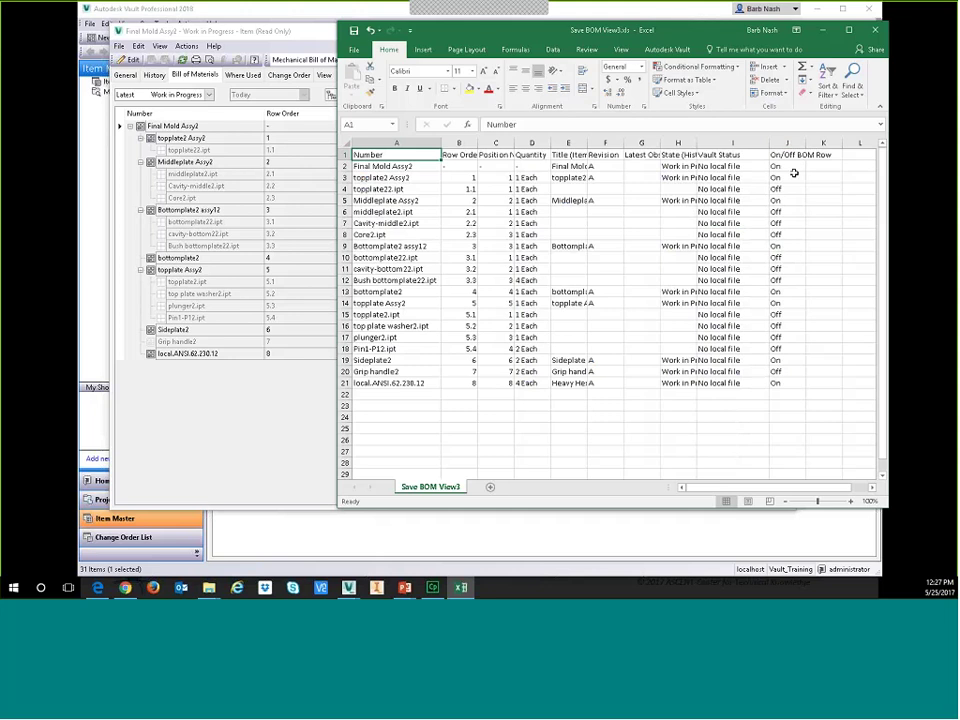
double_click(805, 146)
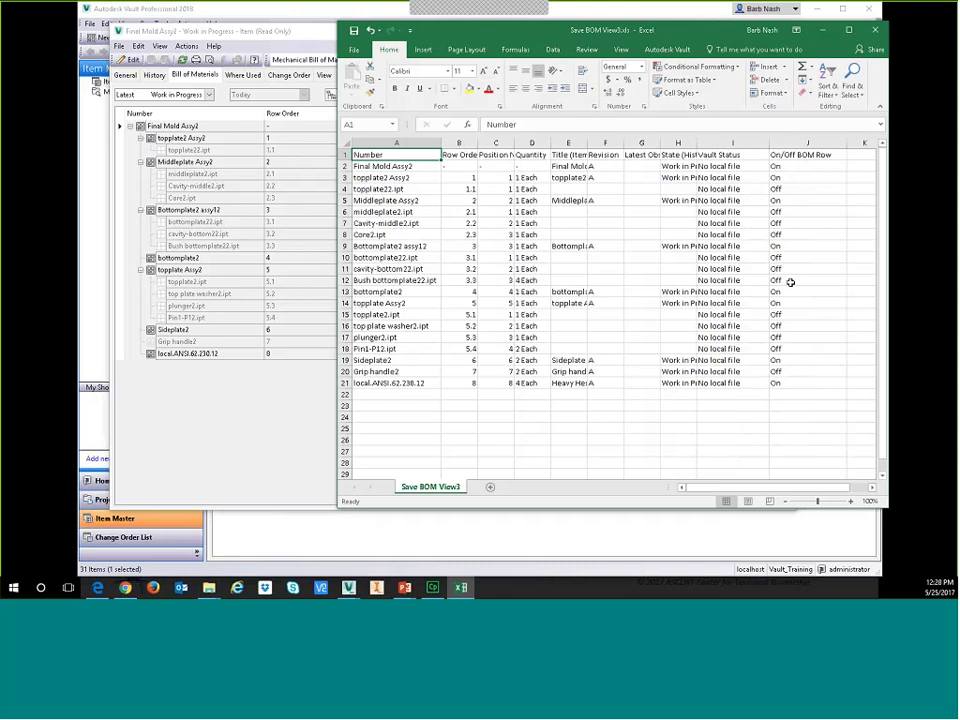
click(824, 32)
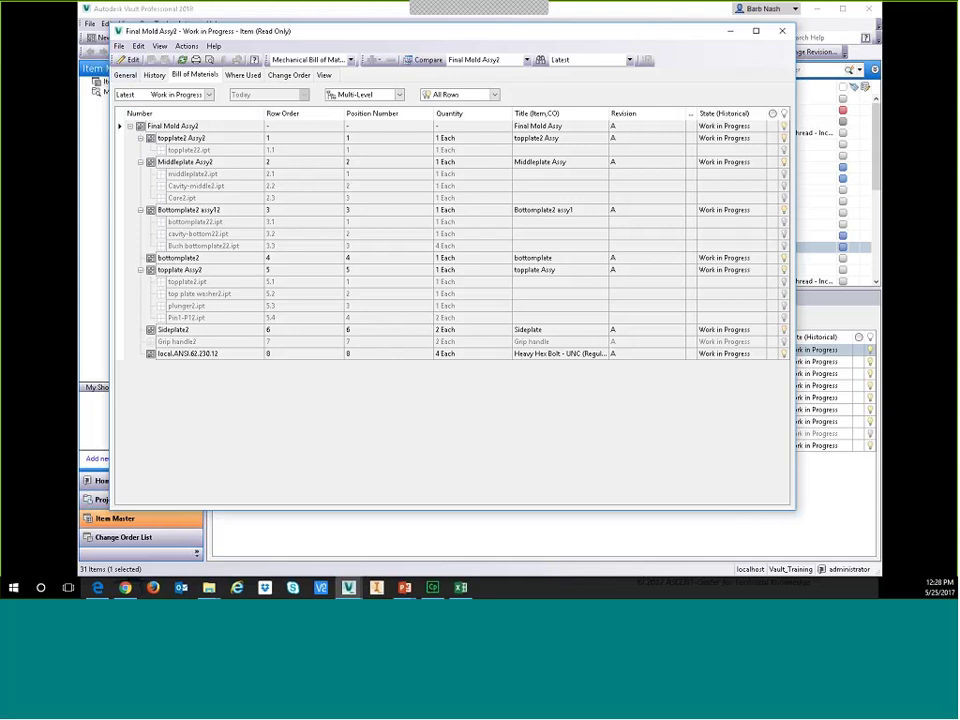
click(131, 61)
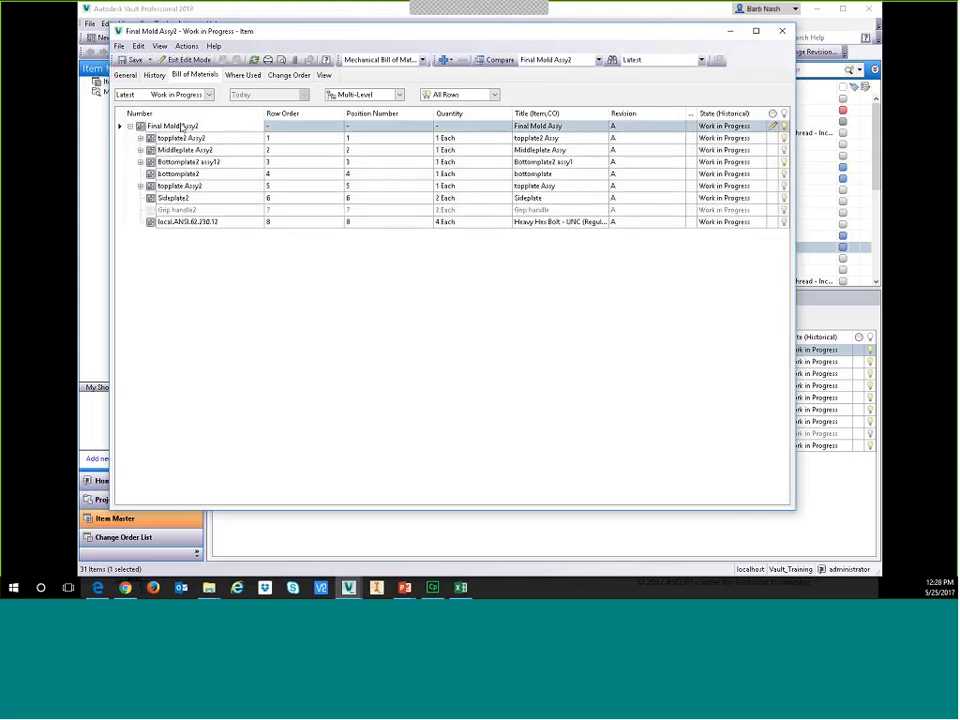
right_click(182, 127)
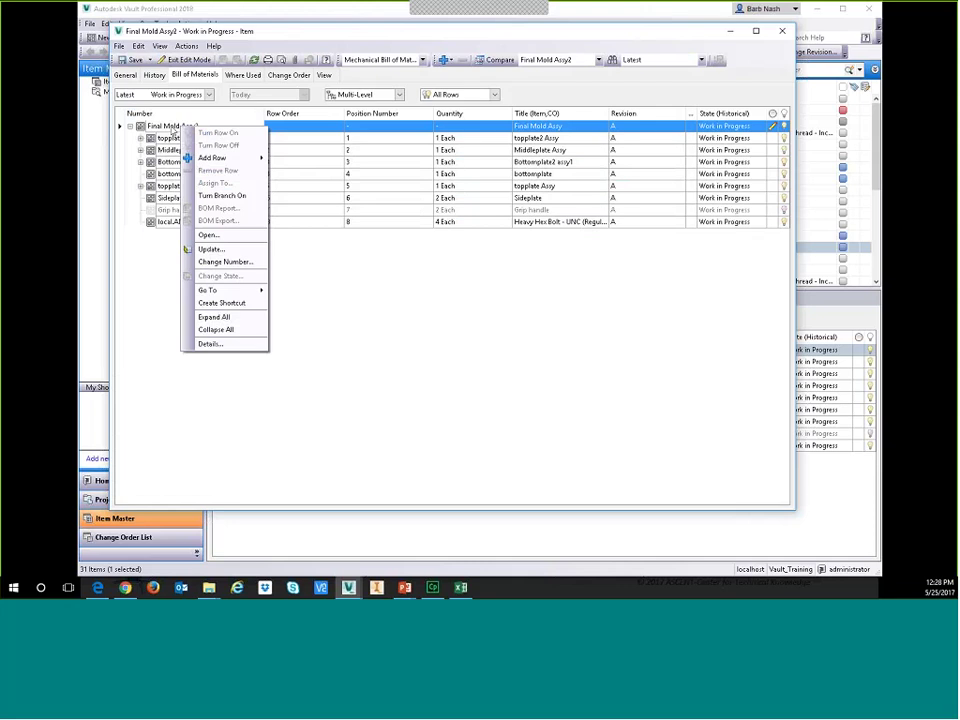
click(150, 251)
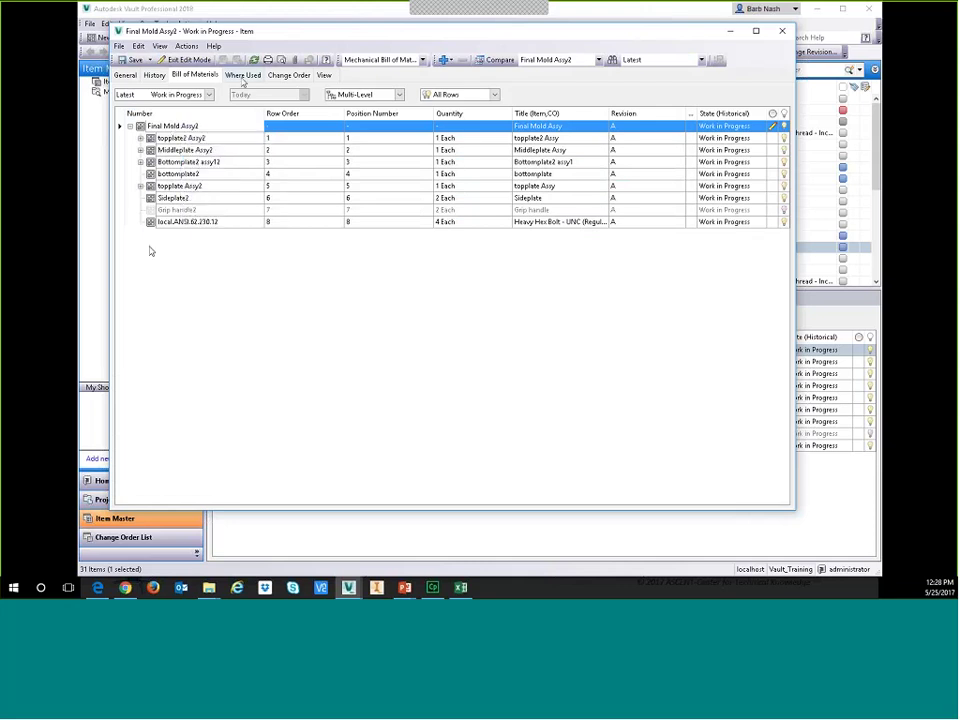
click(782, 31)
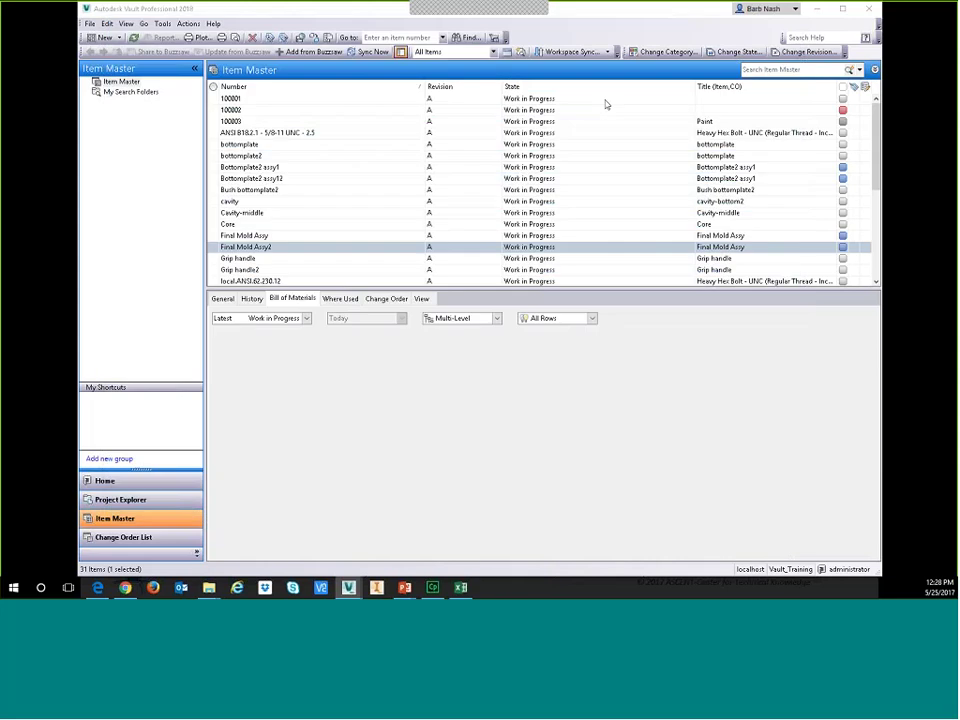
Reopen the Final Mold Assy2 item's bill of materials and start a BOM Export for its top-level row
double_click(259, 246)
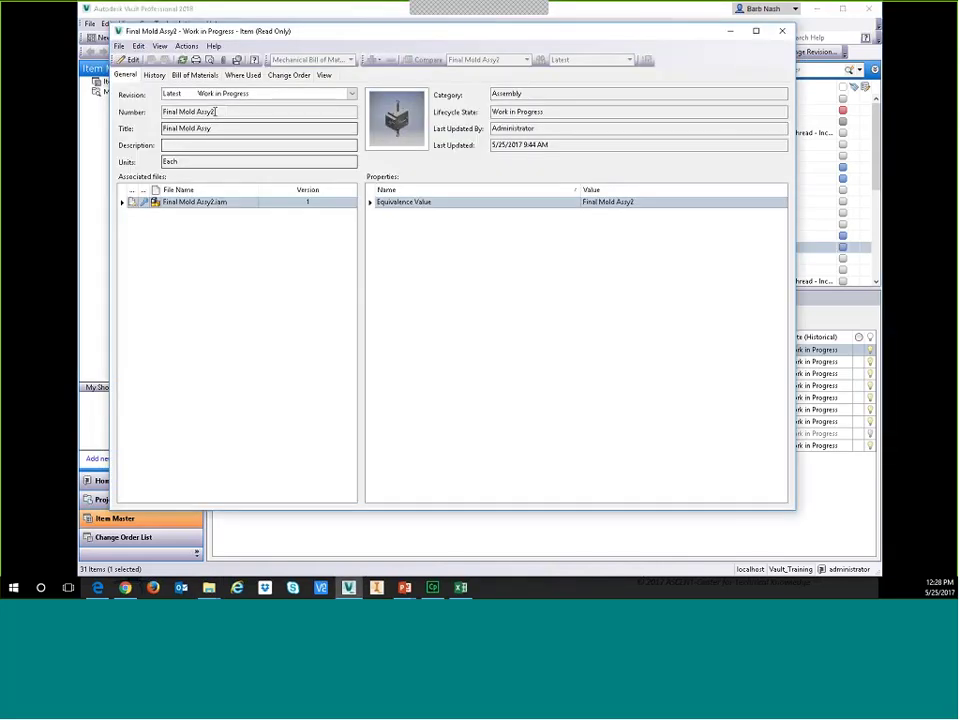
click(195, 74)
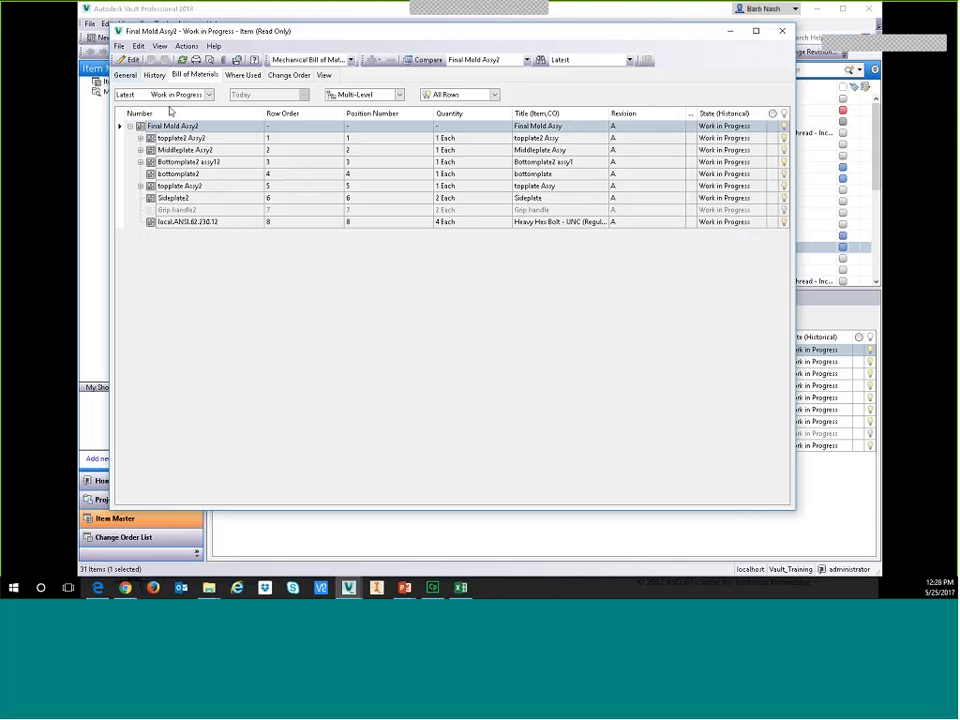
click(198, 124)
right_click(187, 127)
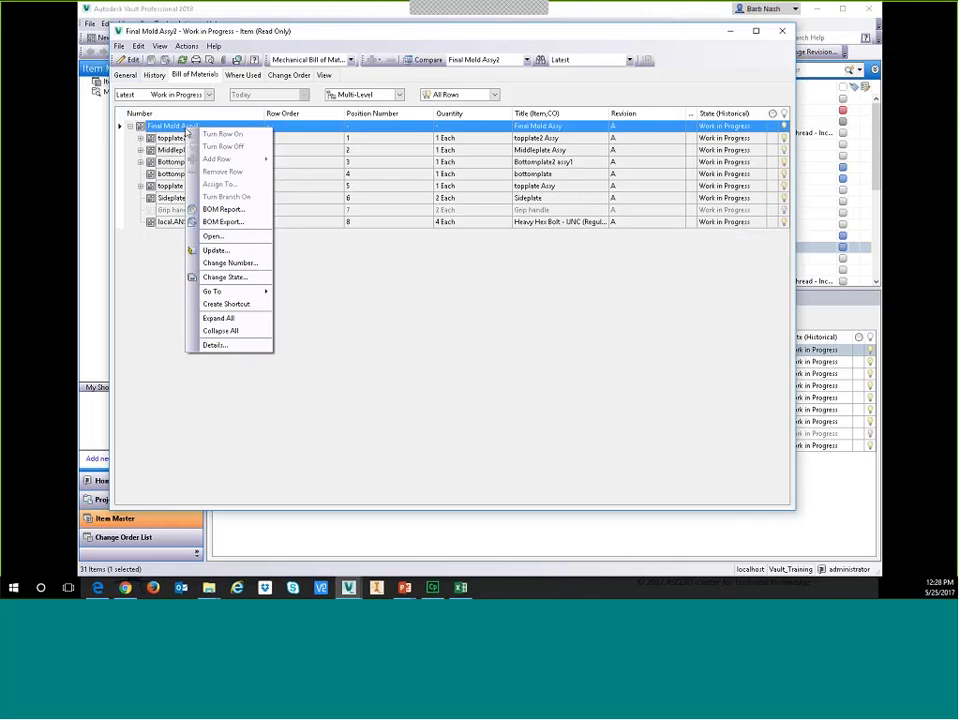
click(222, 220)
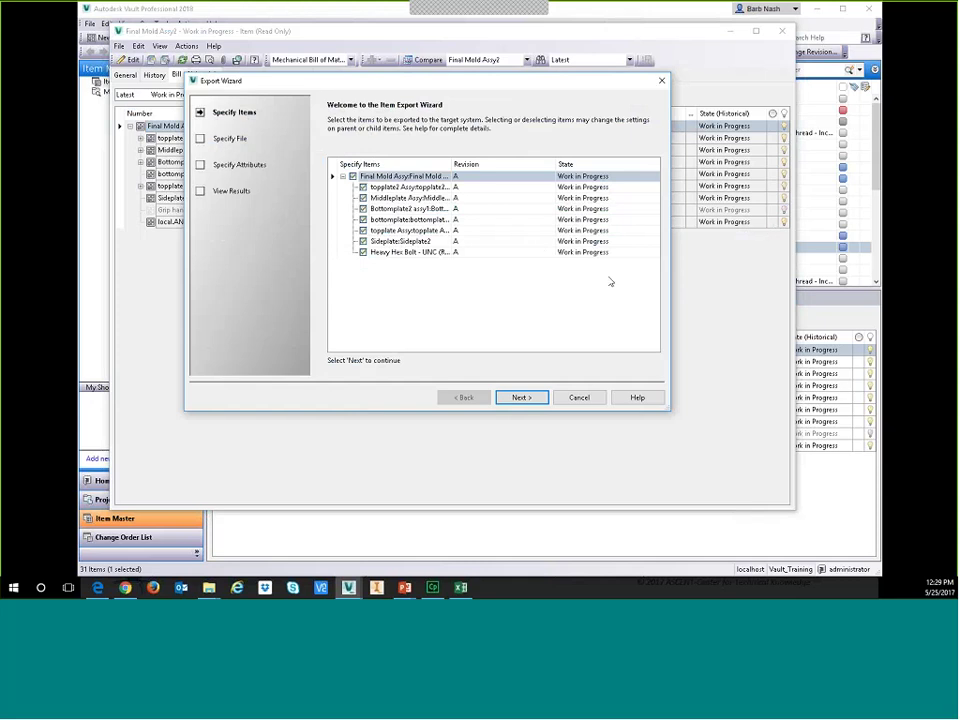
Keep all items selected and set the export to a CSV file with level numbers, named BOM Export2.csv in TEMP FOR VAULT
click(521, 397)
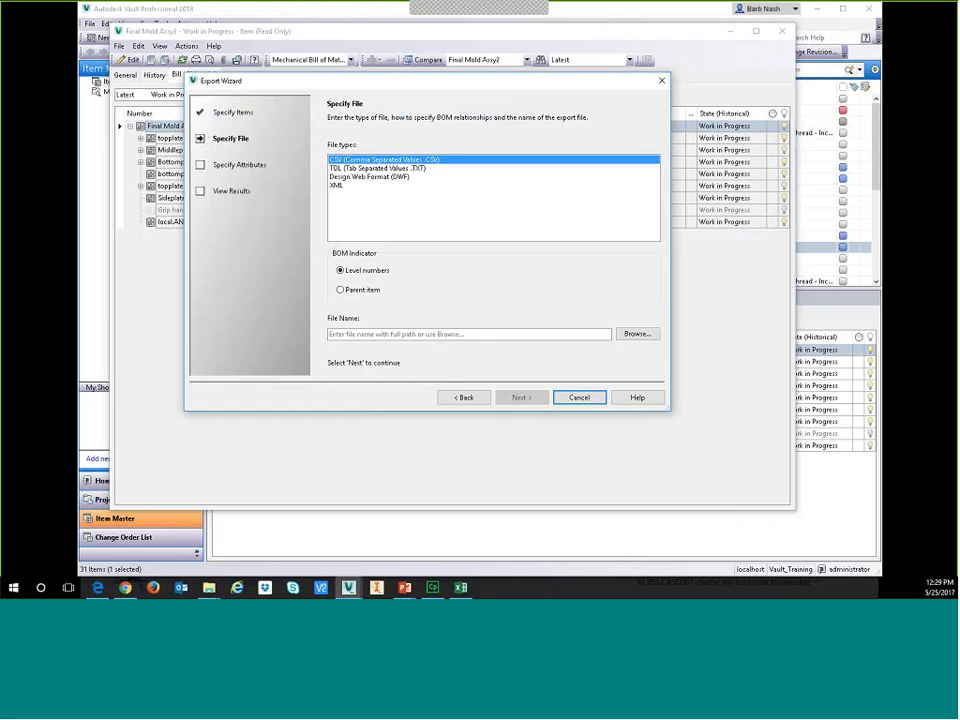
click(637, 333)
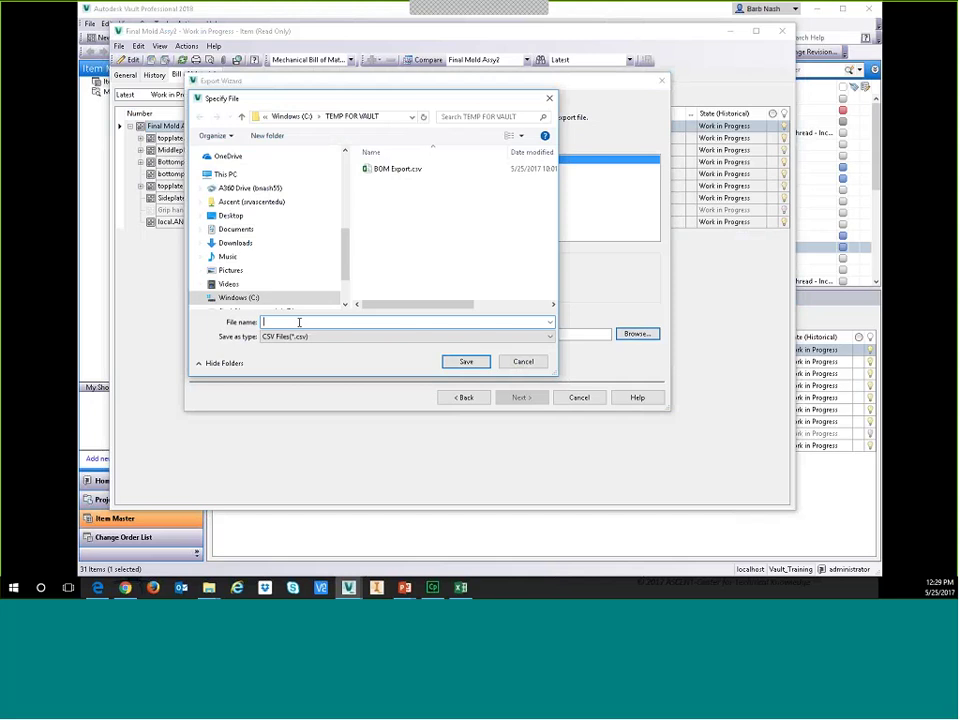
text(B)
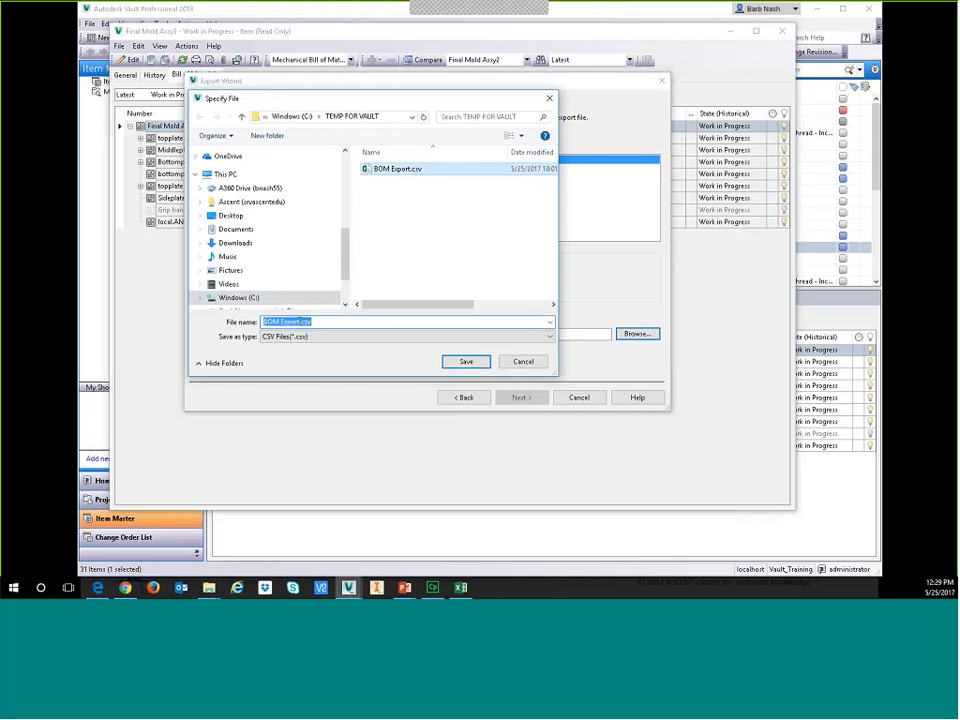
text(OM)
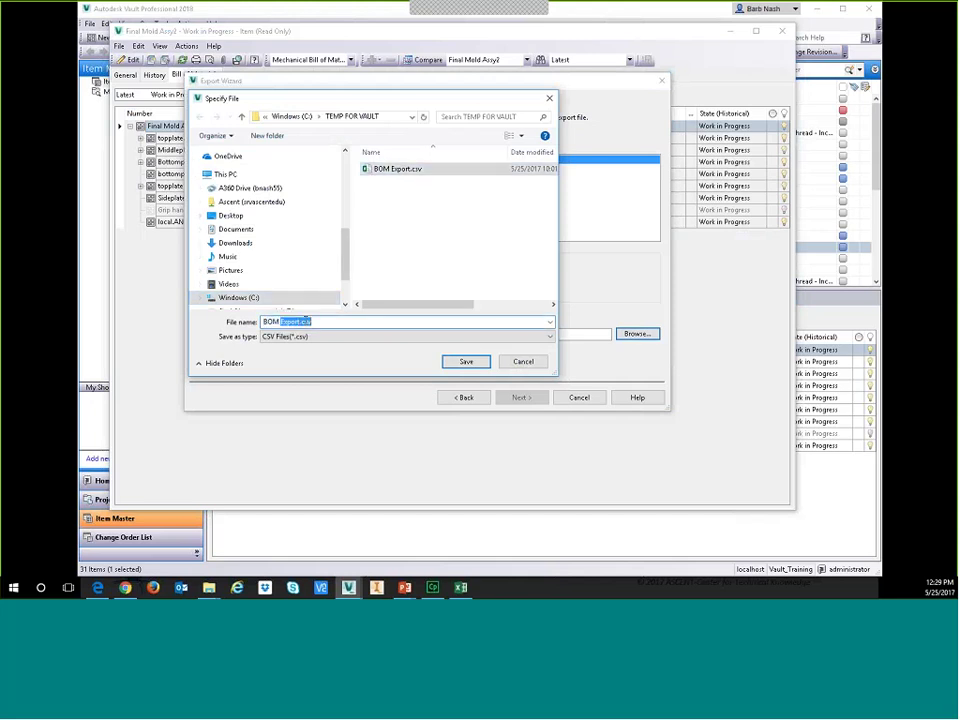
click(463, 362)
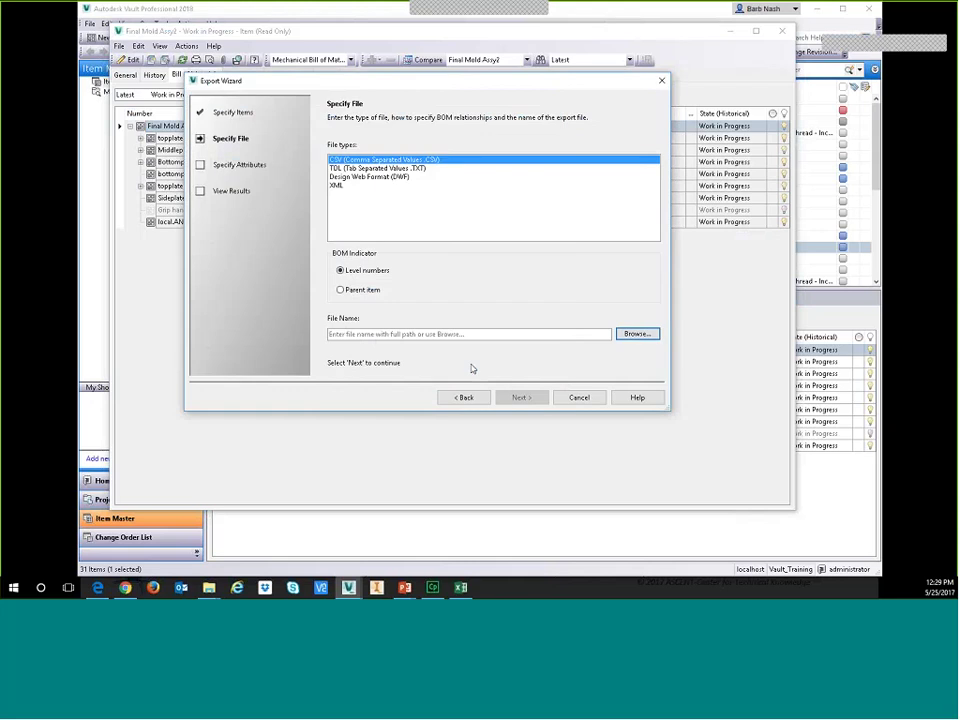
click(520, 397)
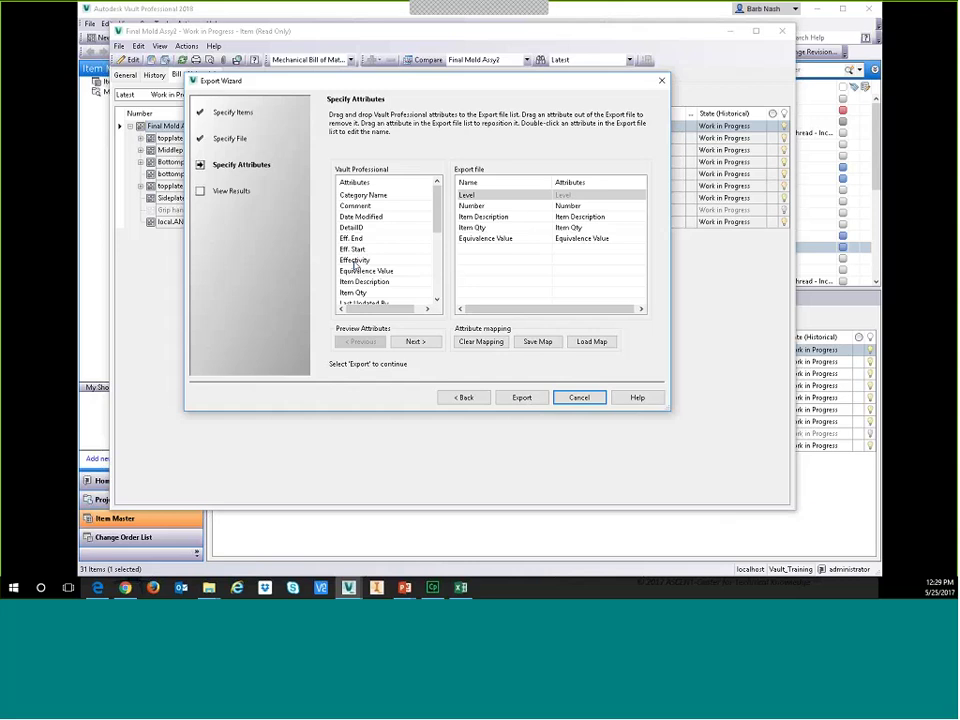
Add the Effectivity attribute to the export file list and remove the Number attribute from it
double_click(422, 261)
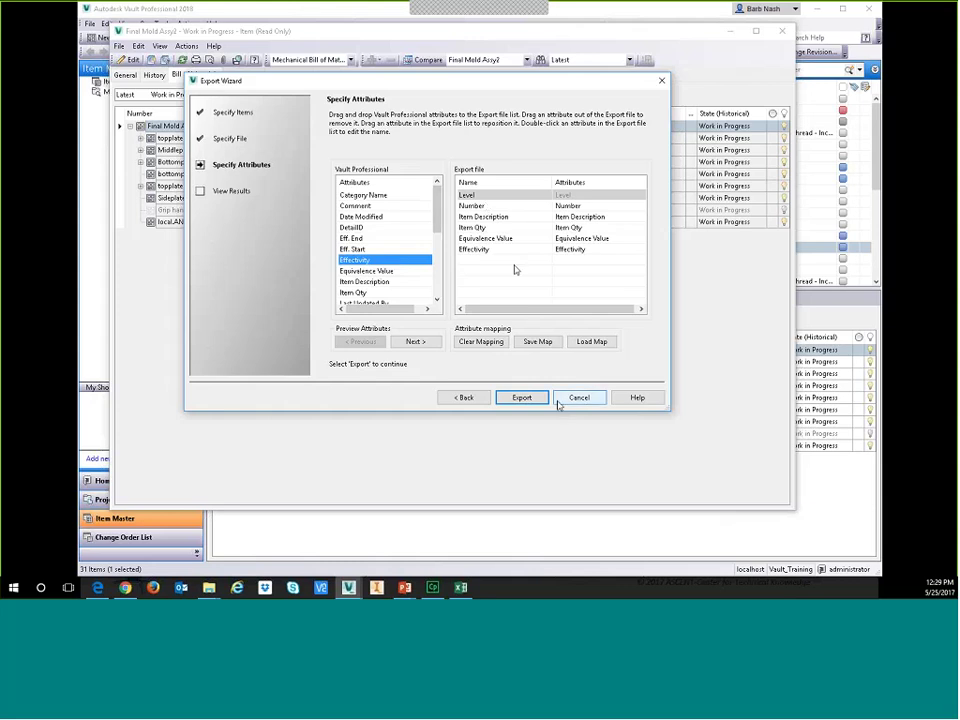
click(500, 205)
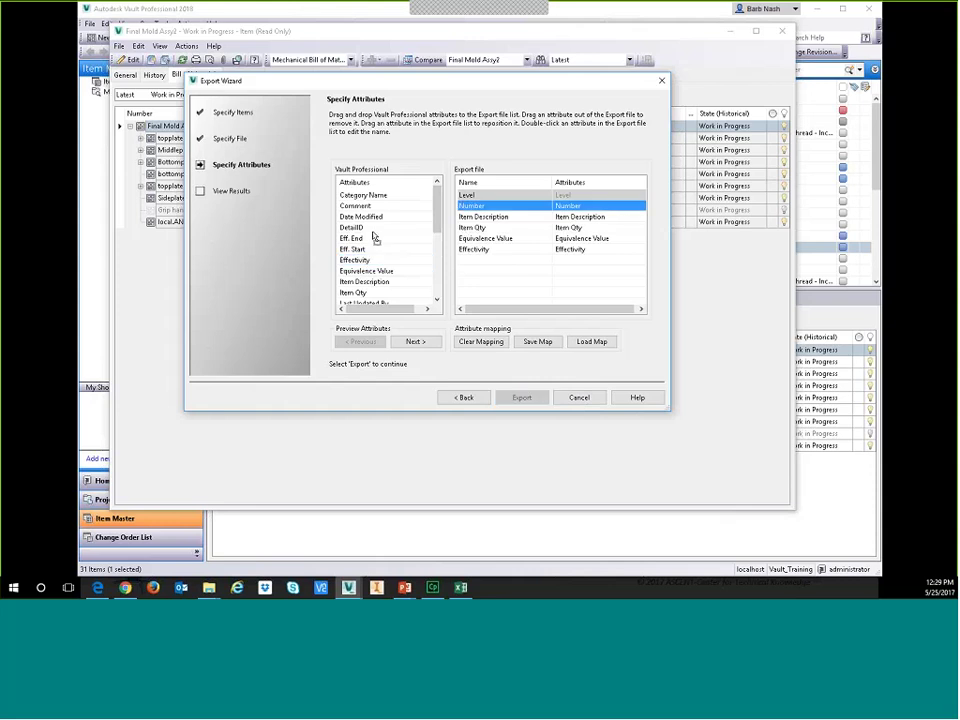
key(Delete)
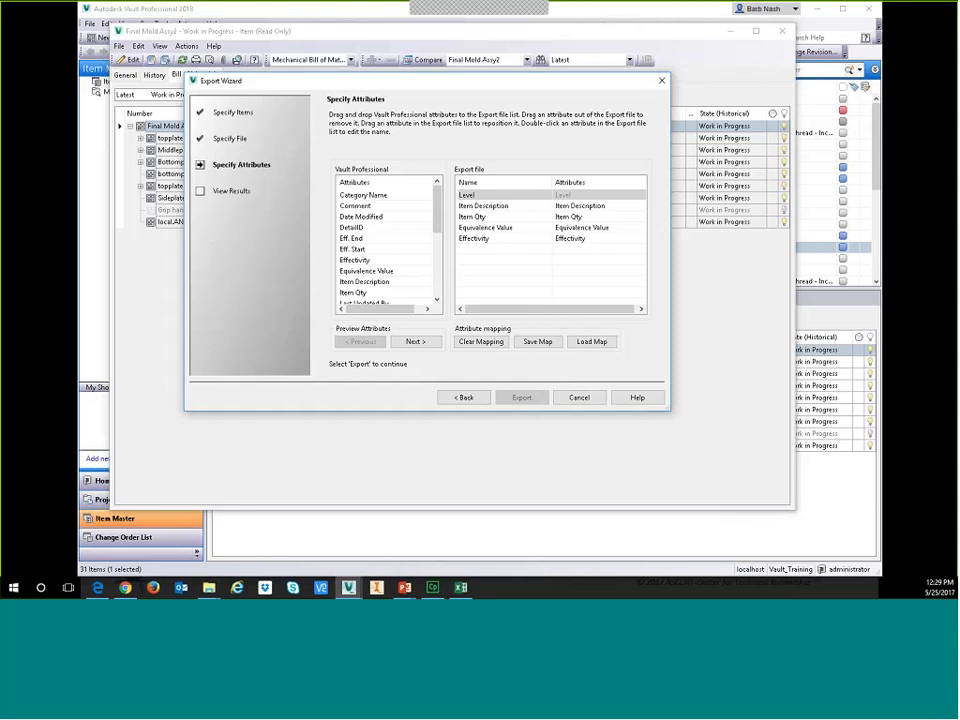
Put the Number attribute back into the export file list between Level and Item Description
scroll(441, 226, down, 1)
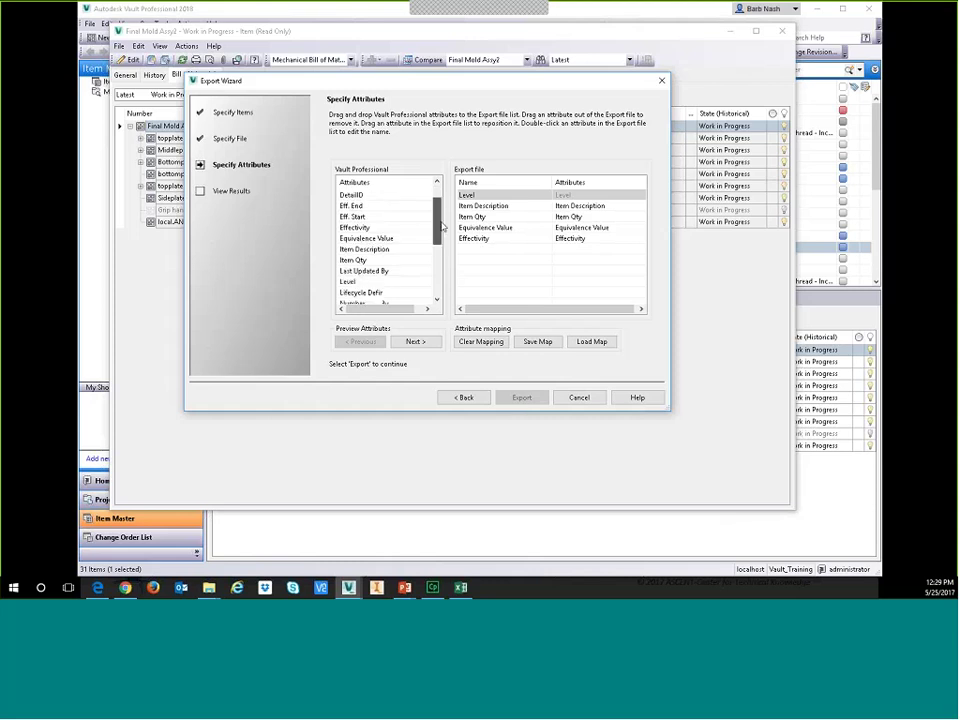
scroll(441, 226, down, 1)
click(368, 259)
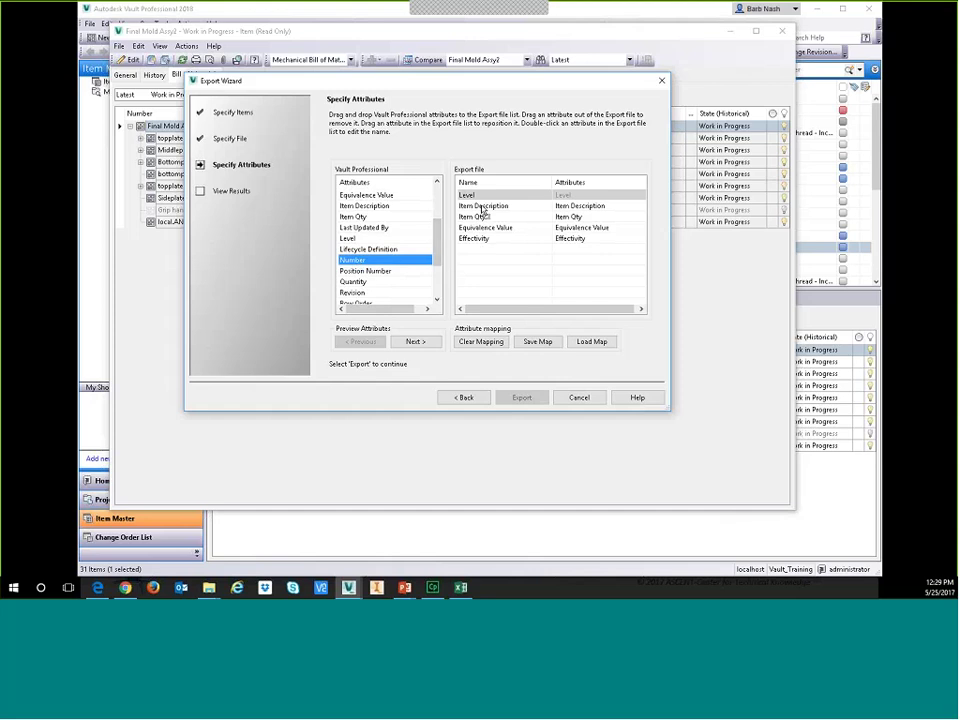
drag(481, 210, 486, 204)
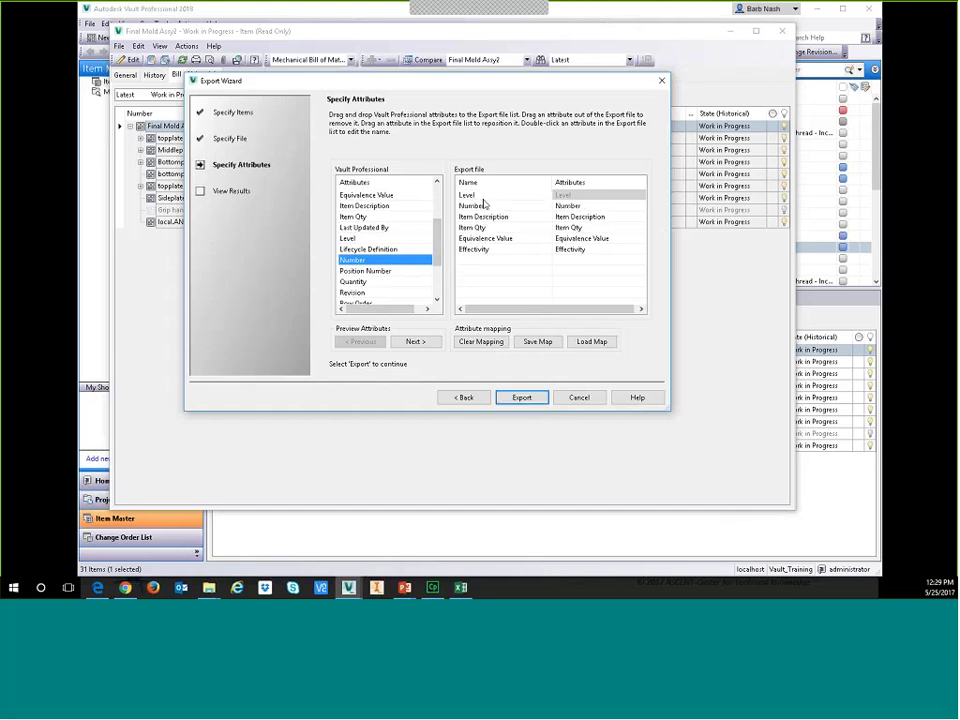
Run the export and enlarge the wizard to examine the summary of exported items
click(520, 399)
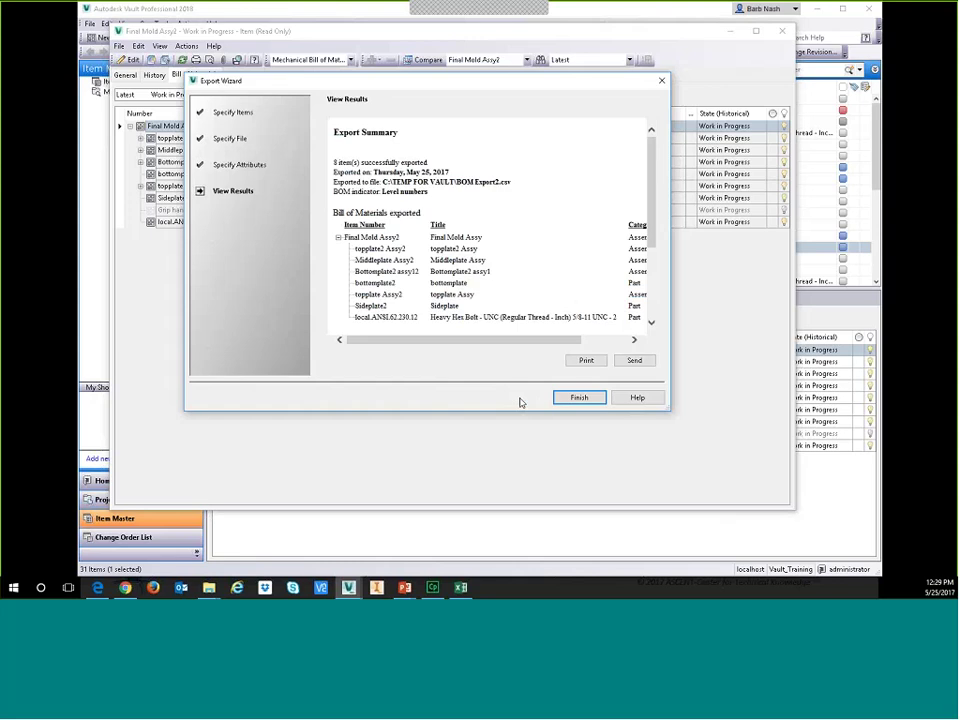
drag(669, 410, 754, 463)
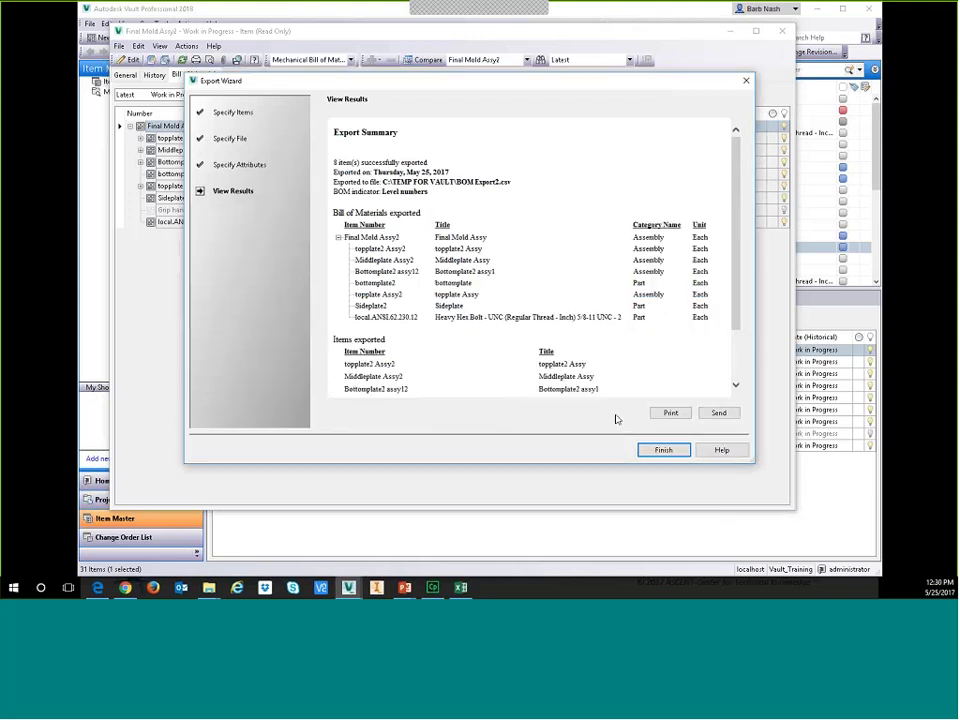
drag(735, 256, 730, 317)
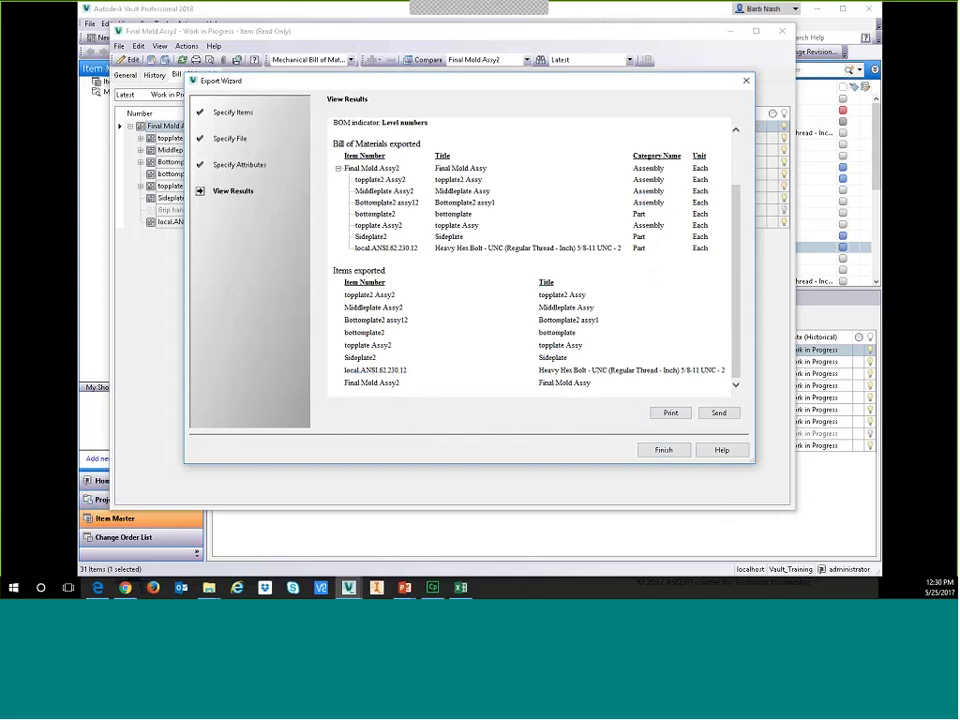
Finish the Export Wizard, generate a BOM report for Final Mold Assy2 from the BOM - Multi-Level template, review it and close it
click(676, 450)
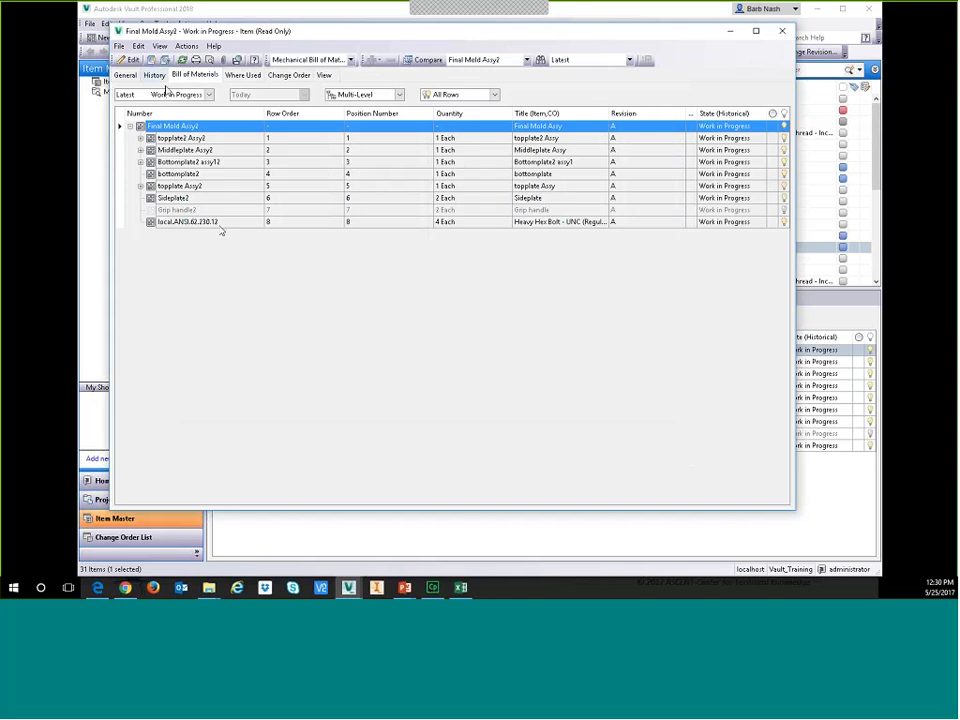
right_click(172, 128)
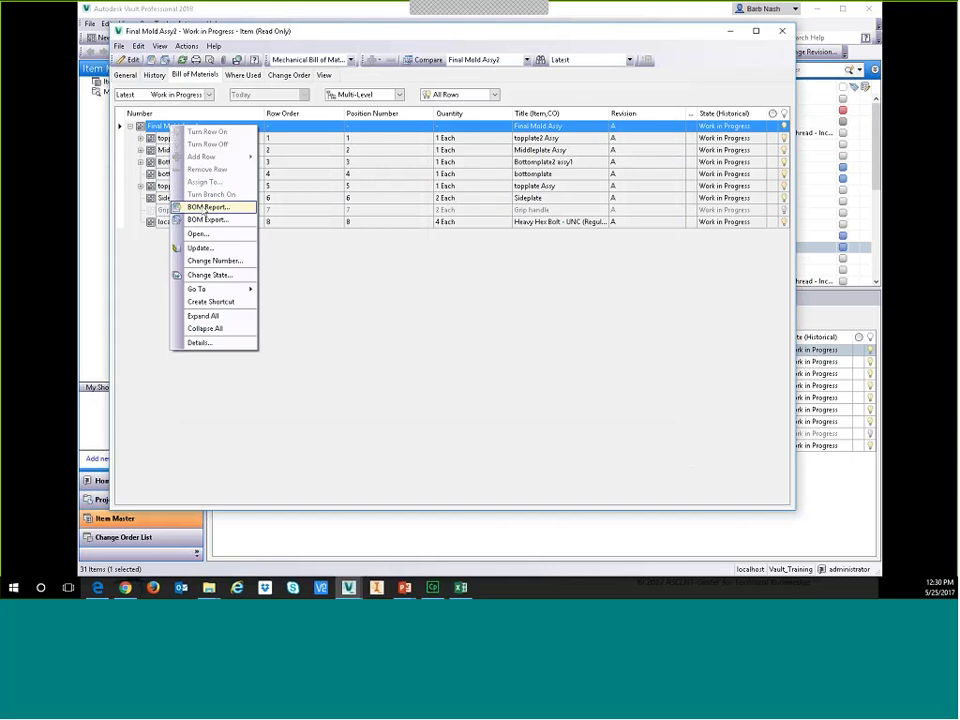
click(203, 208)
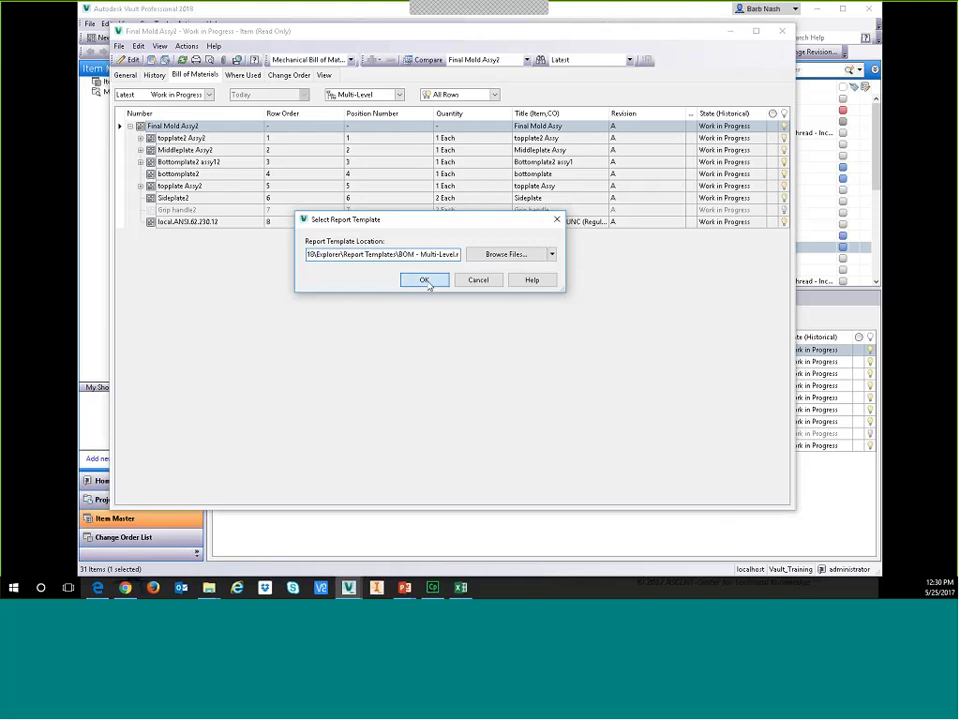
click(425, 281)
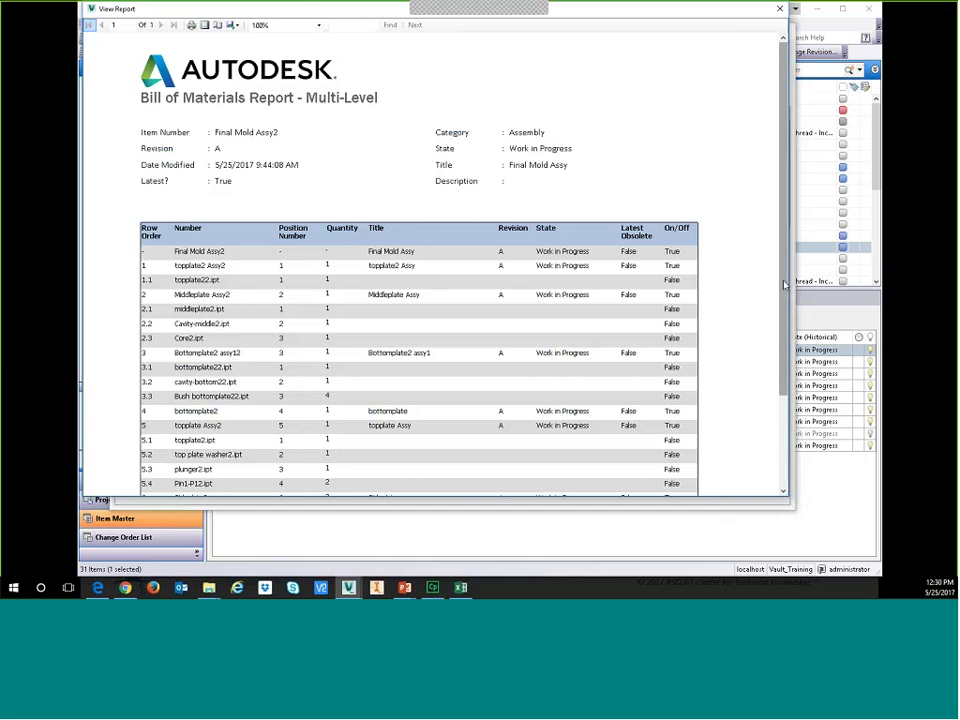
scroll(786, 318, down, 1)
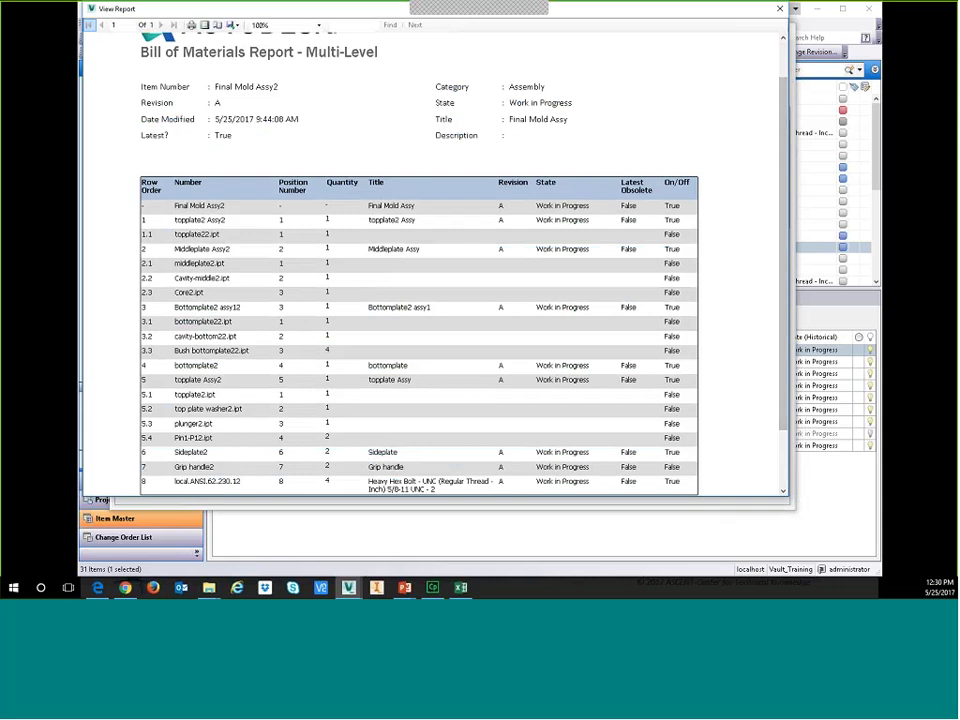
scroll(784, 80, up, 1)
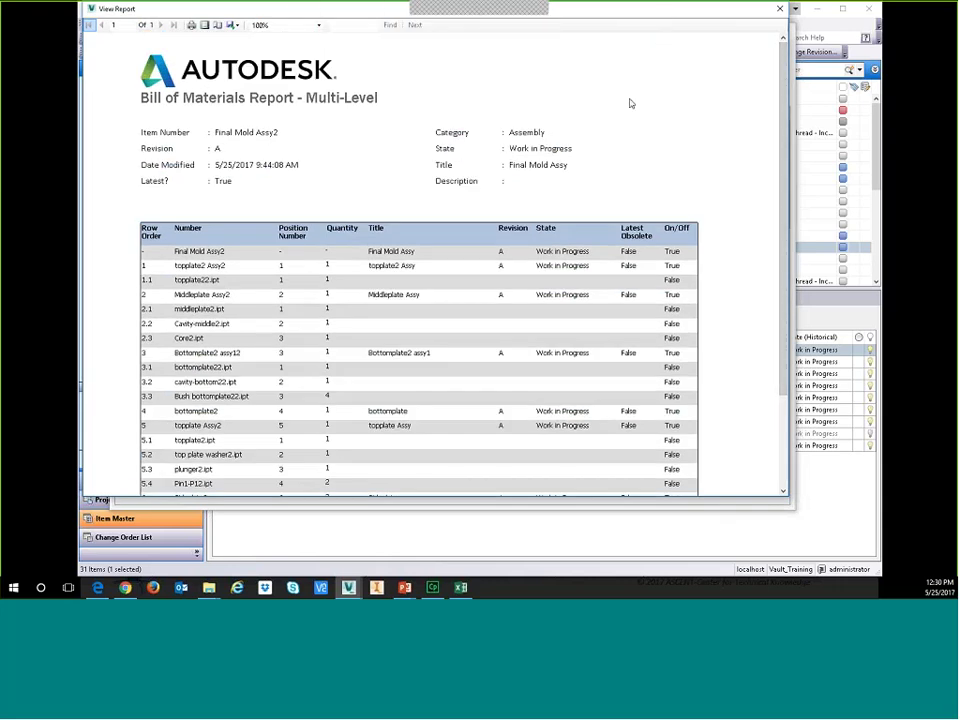
click(780, 8)
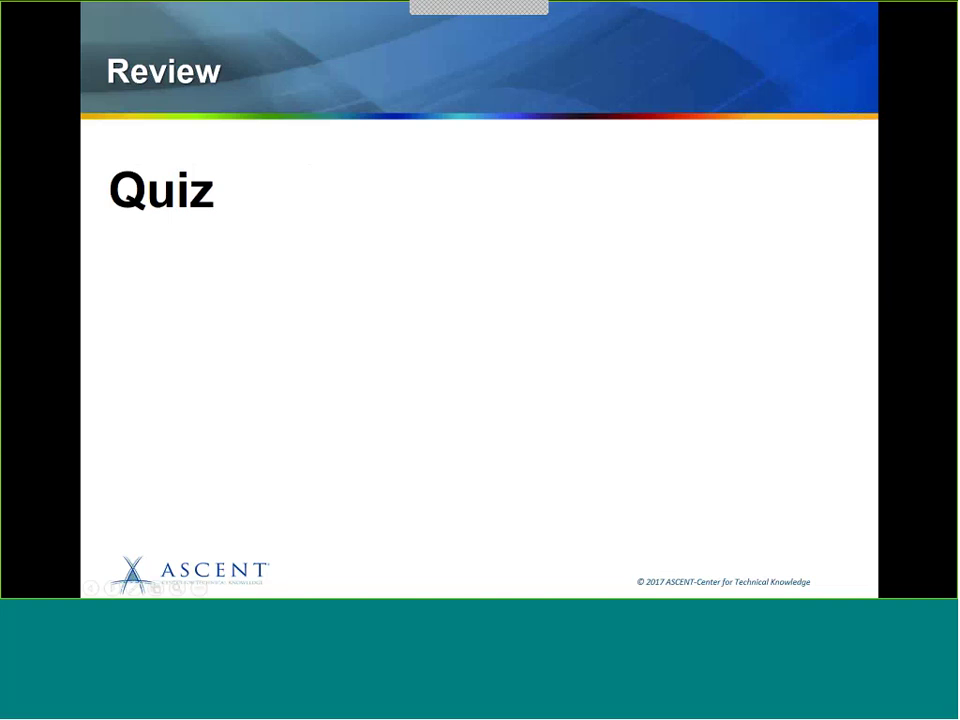
Switch to the quiz preview window and start the "Test your knowledge" quiz at its first question
click(162, 369)
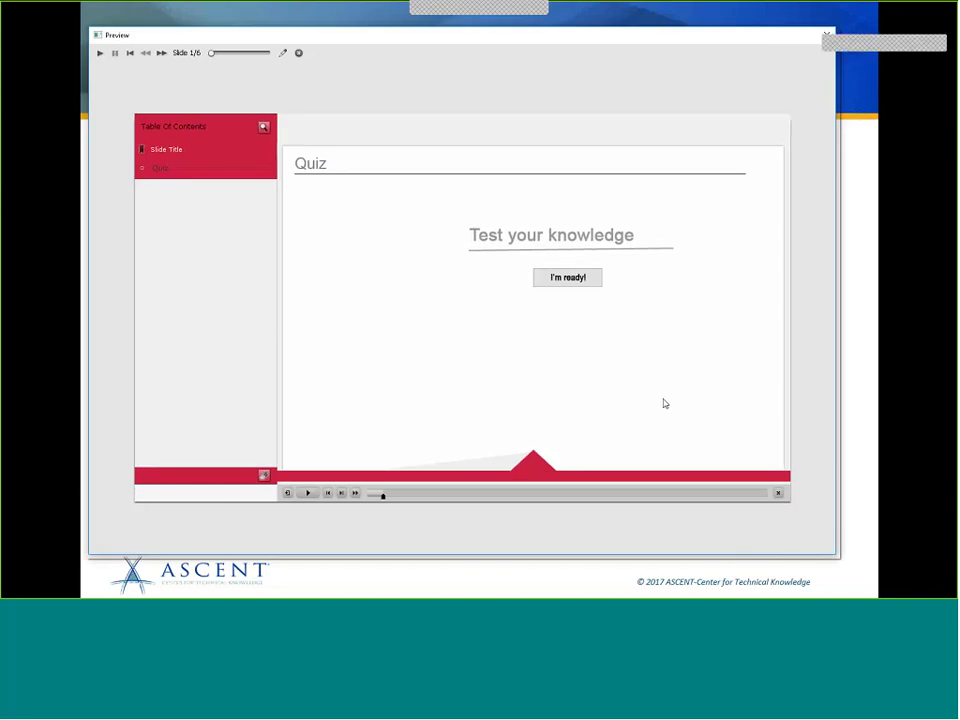
click(580, 282)
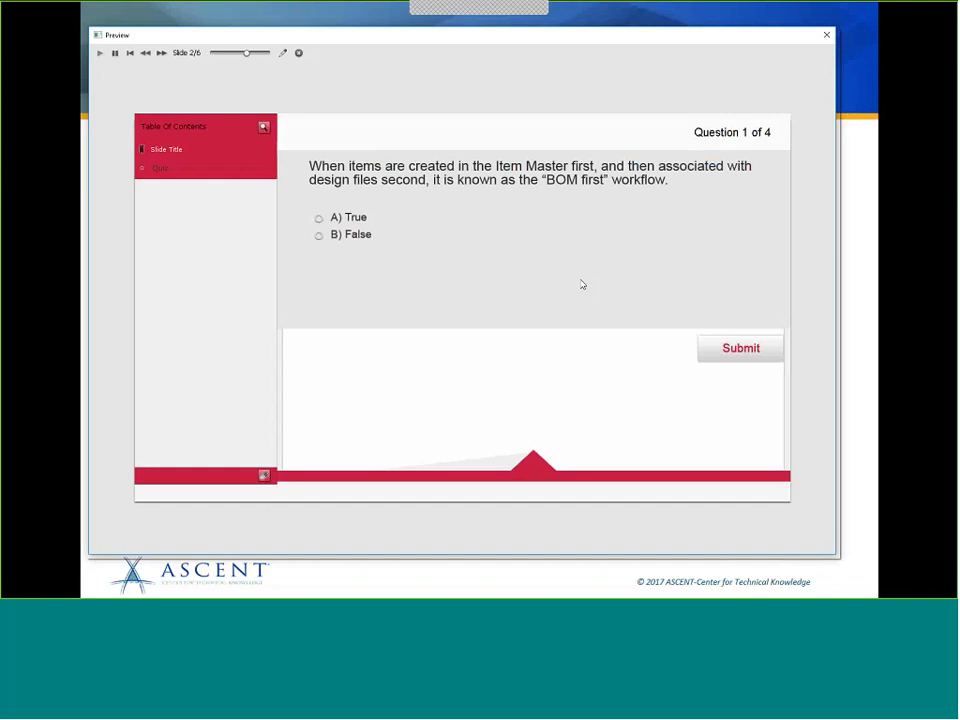